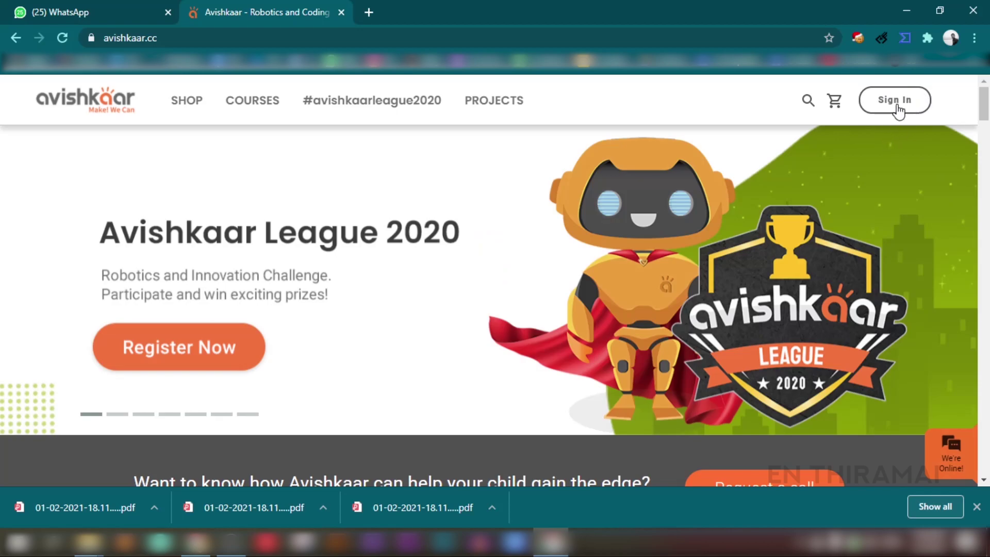
Open the Sign In dialog and switch to the Create an Account form
left_click(898, 107)
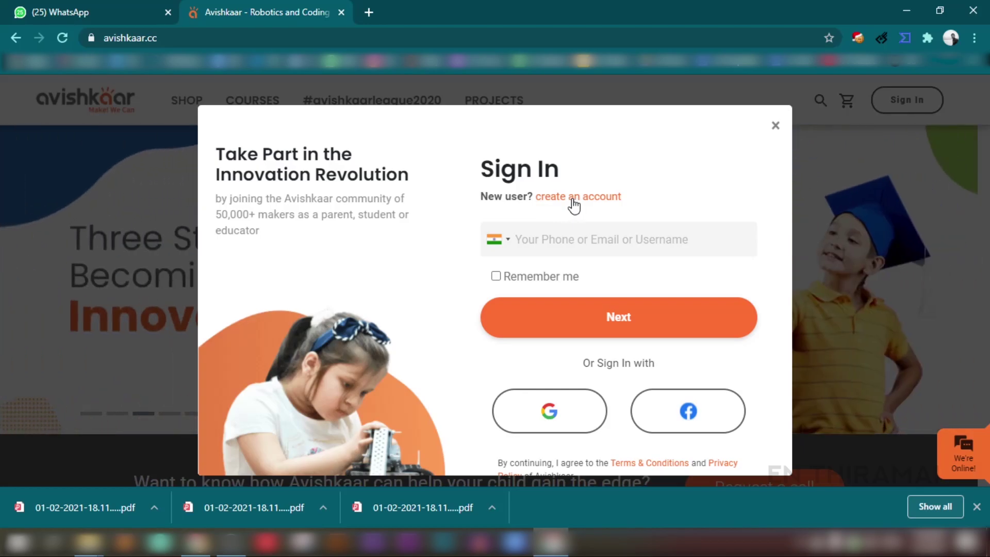
left_click(574, 206)
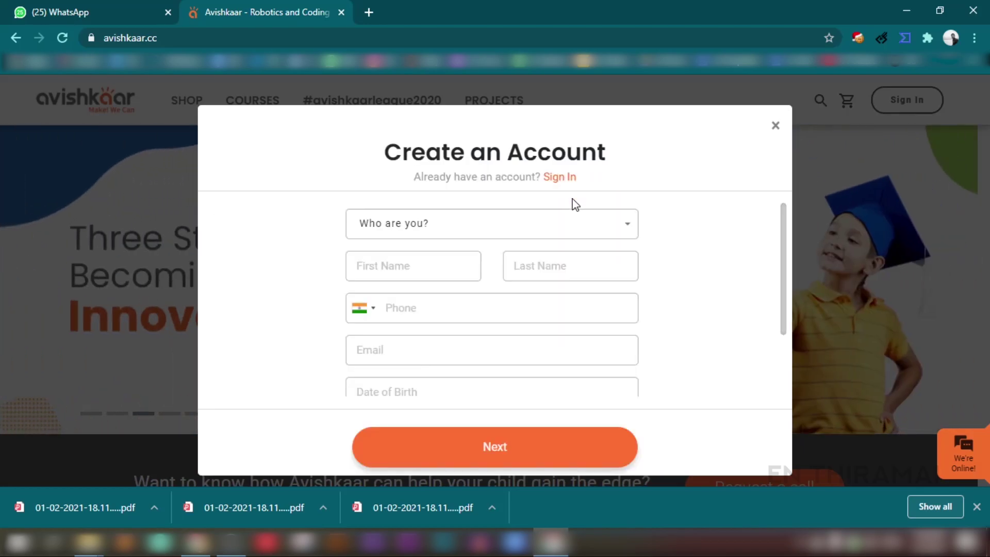
Choose Student as the account type and enter the student's first and last name
left_click(538, 228)
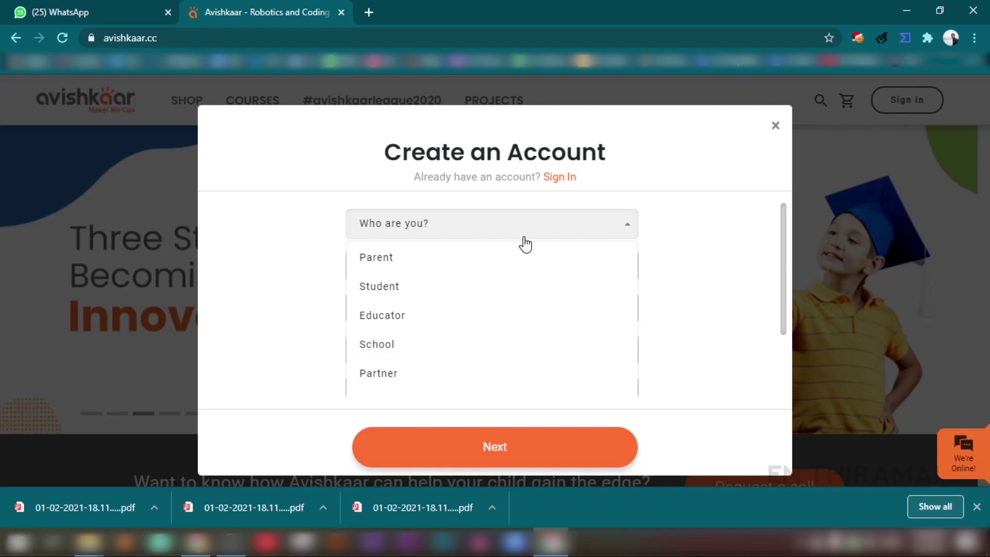
left_click(446, 288)
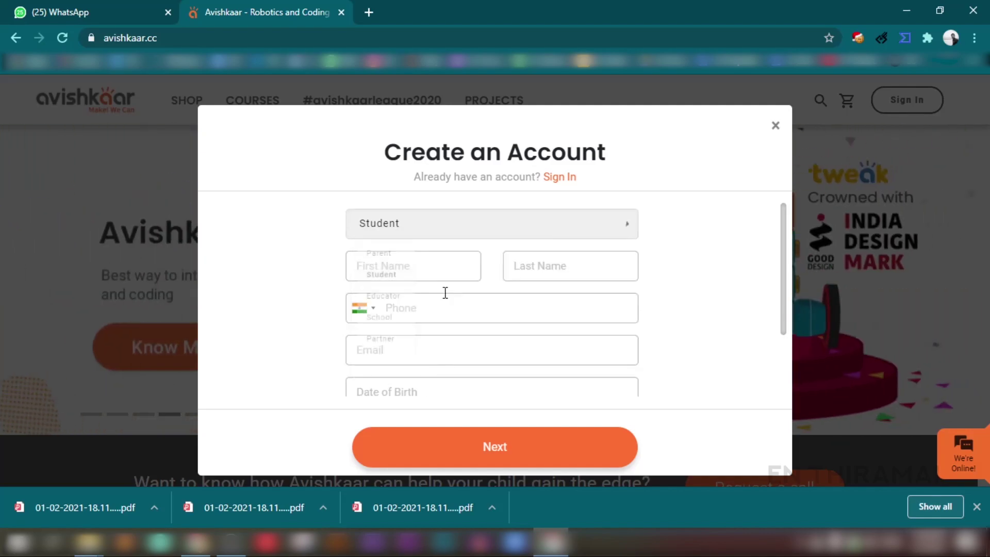
left_click(444, 268)
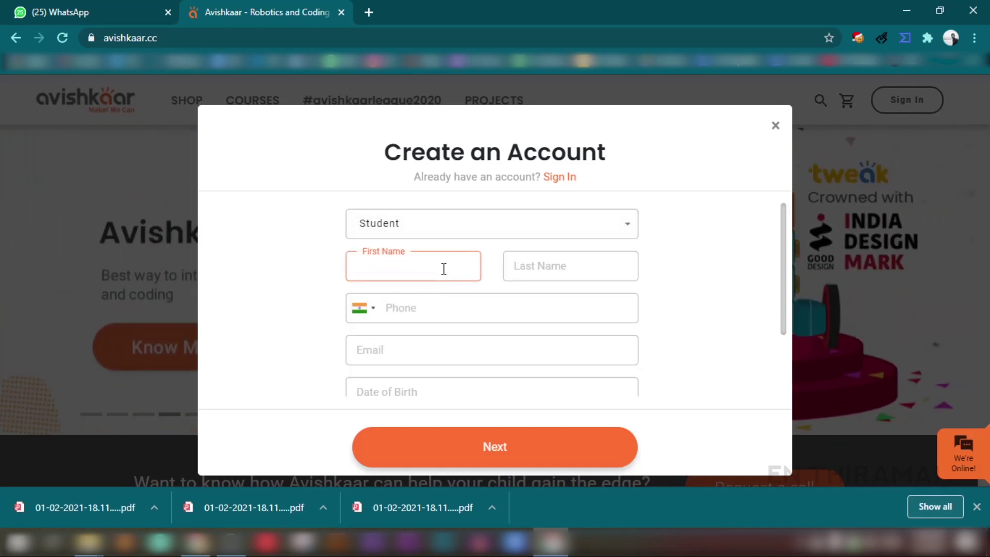
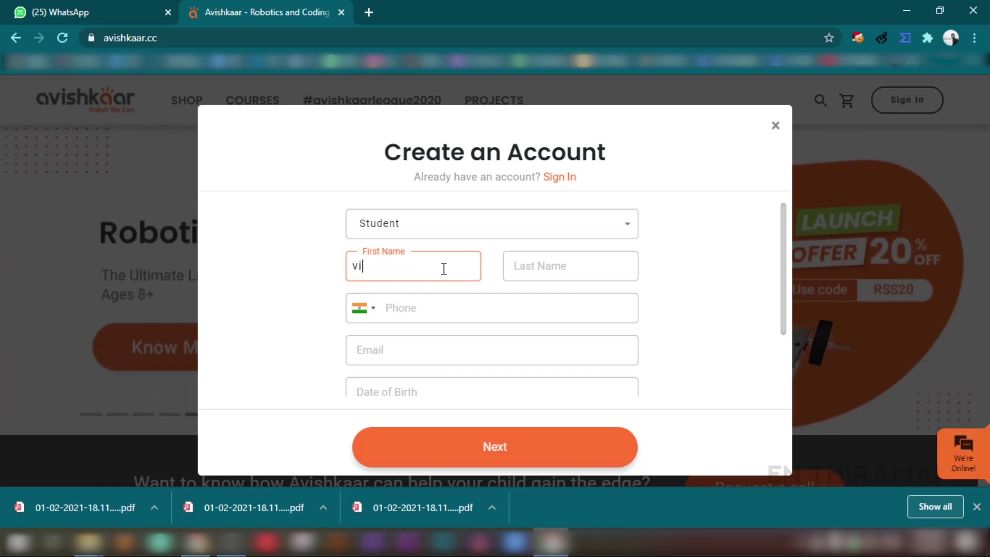
left_click(522, 261)
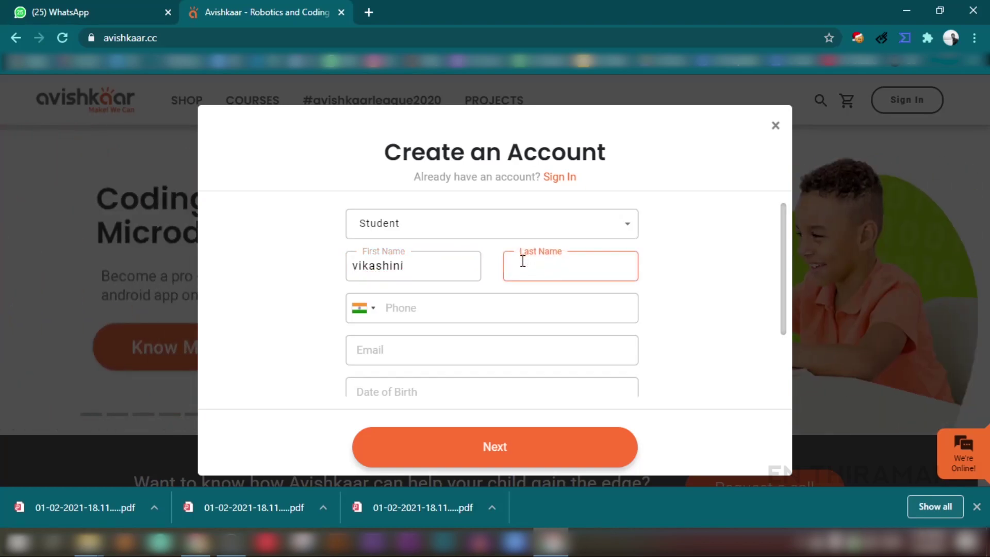
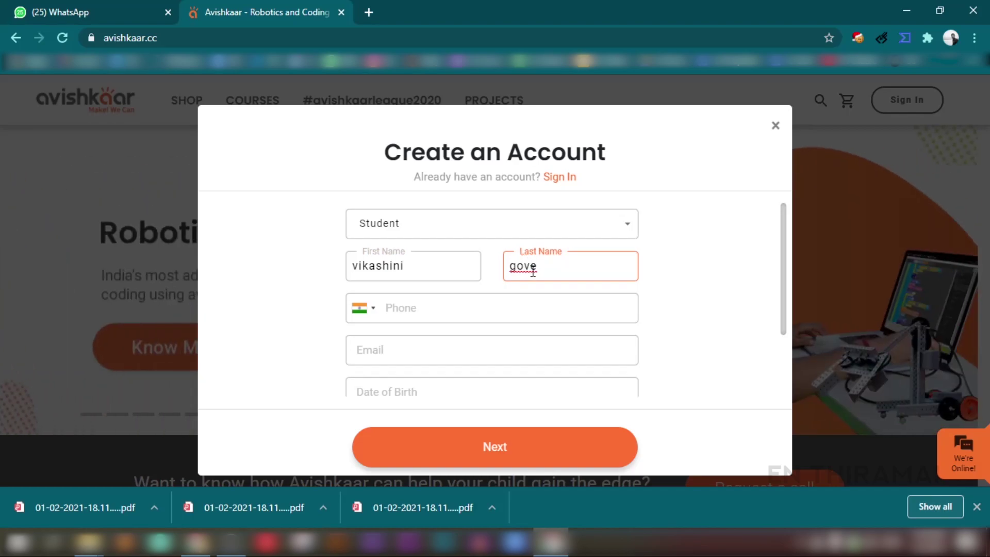
left_click(527, 309)
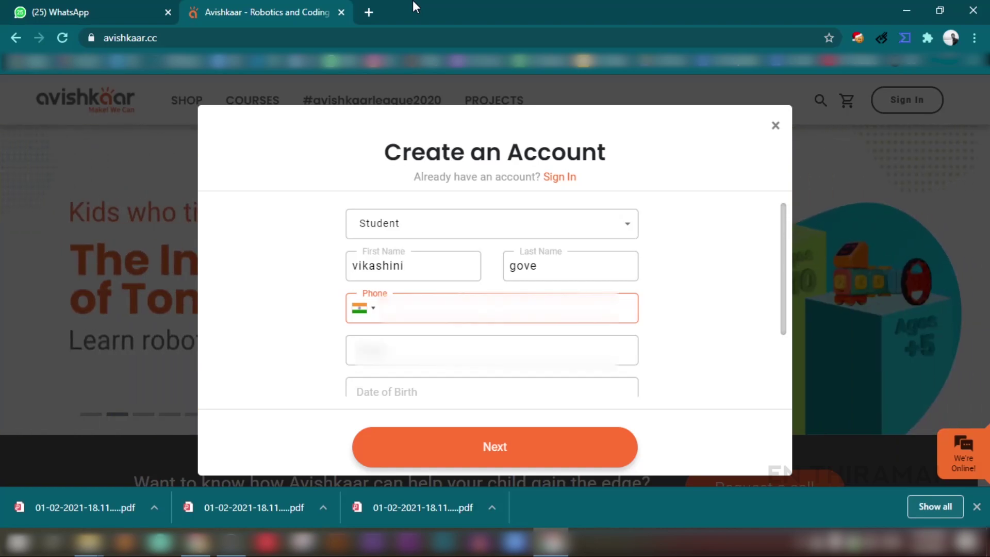
Enter the student's phone number and e-mail address in the sign-up form
type("9876")
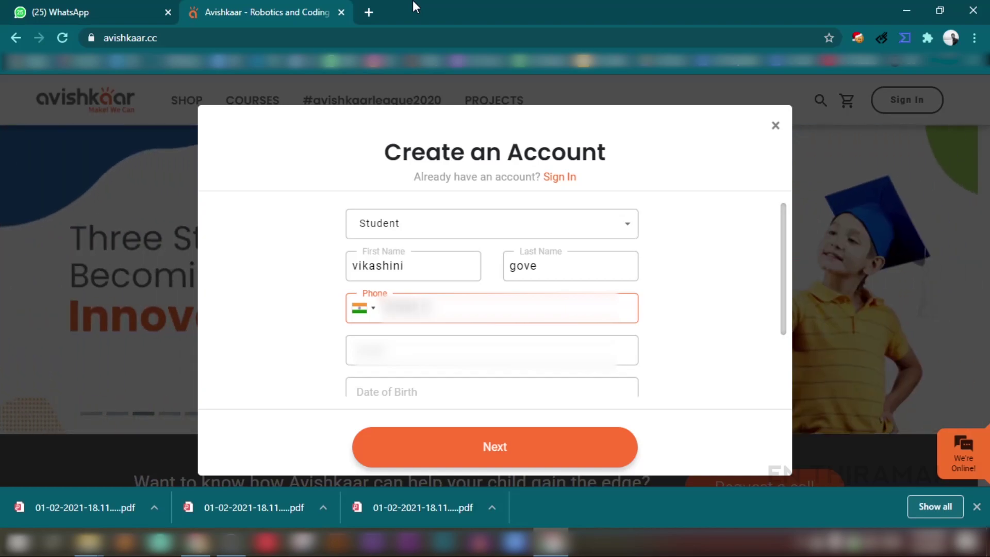
type("54")
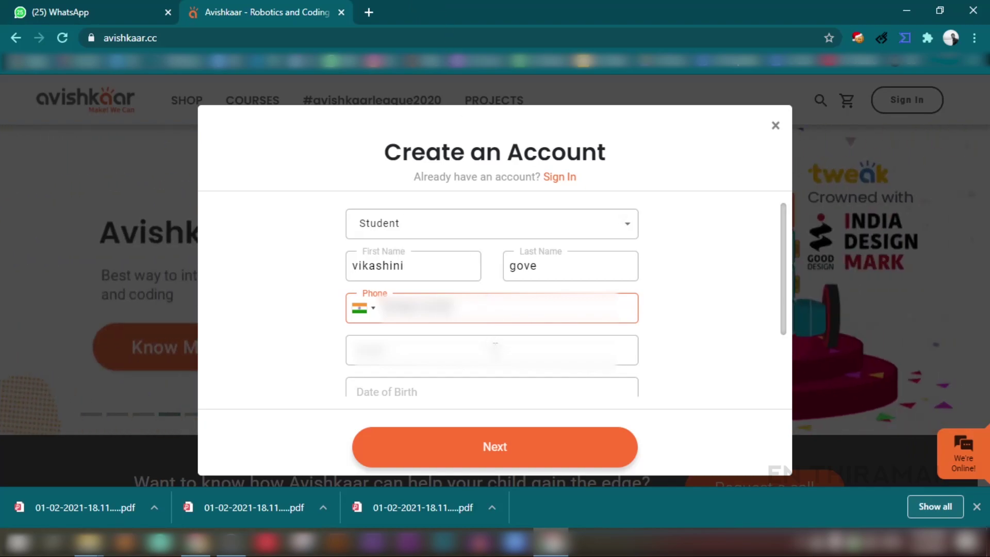
left_click(496, 342)
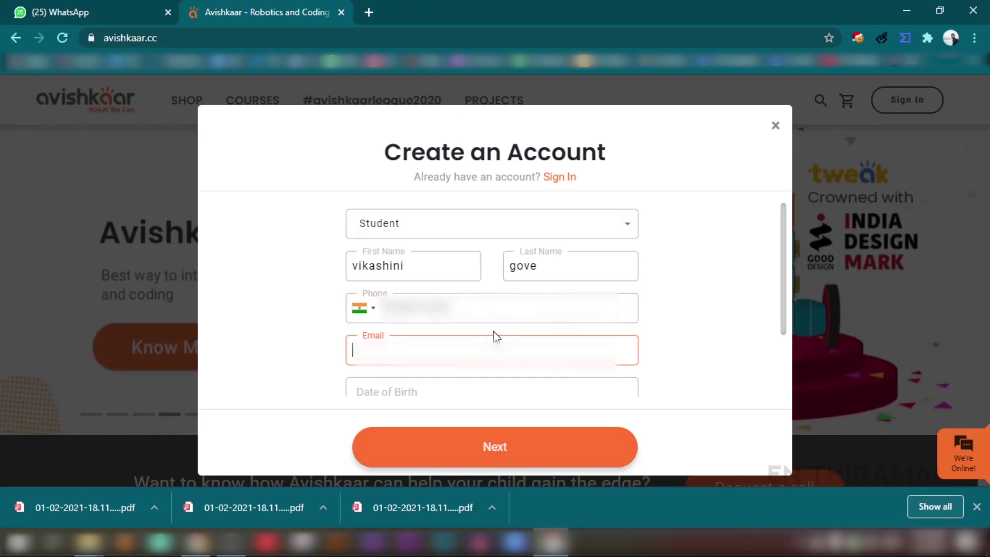
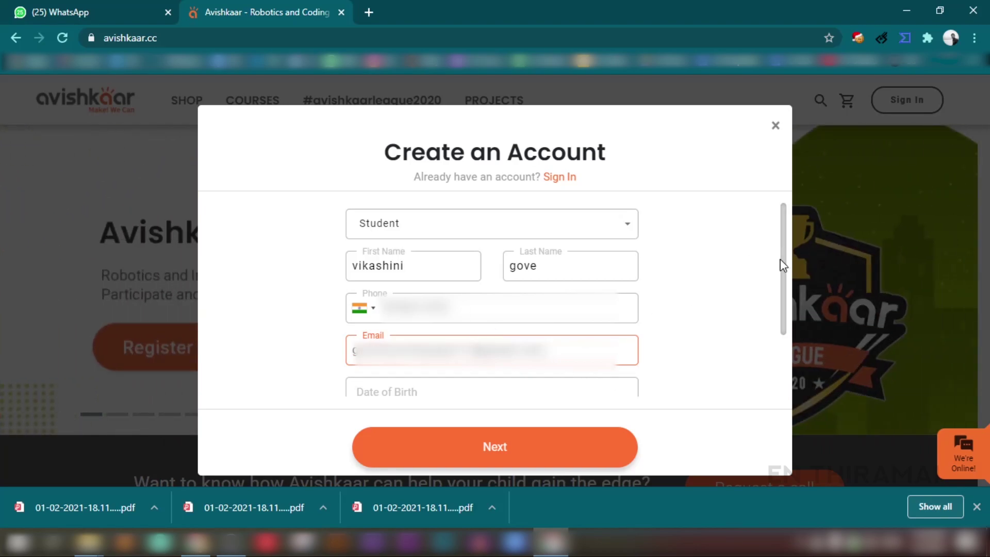
Set the date of birth to 3 October 2009
left_click_drag(782, 267, 783, 336)
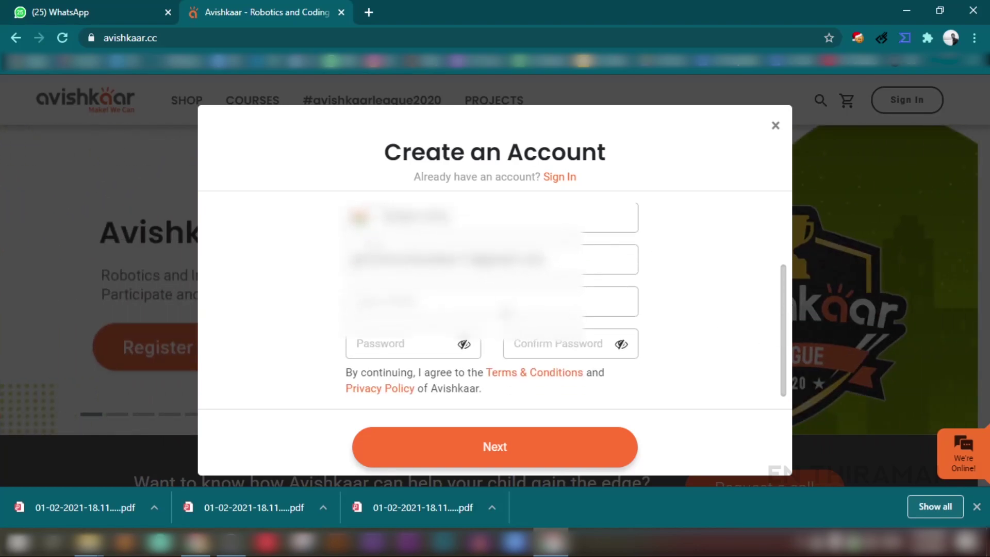
left_click(392, 302)
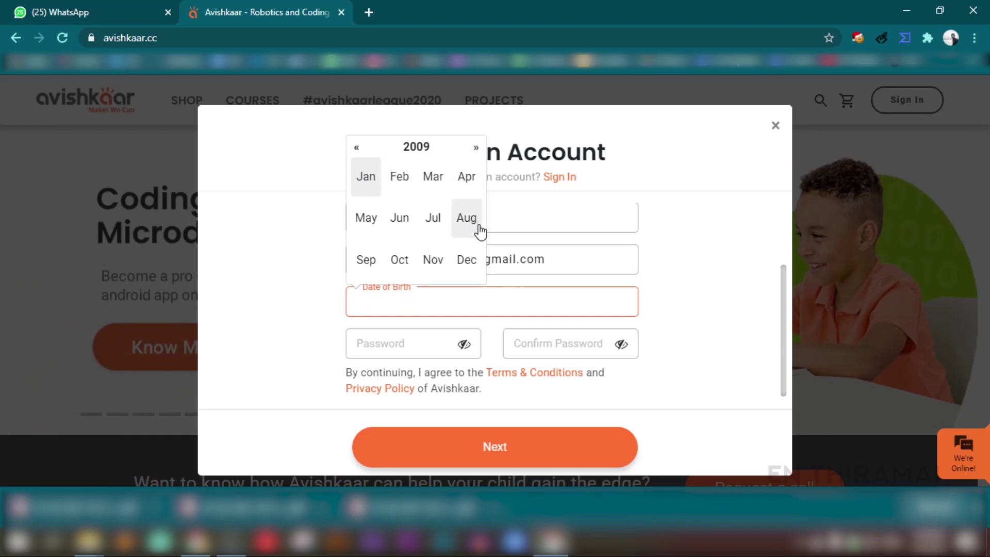
left_click(407, 262)
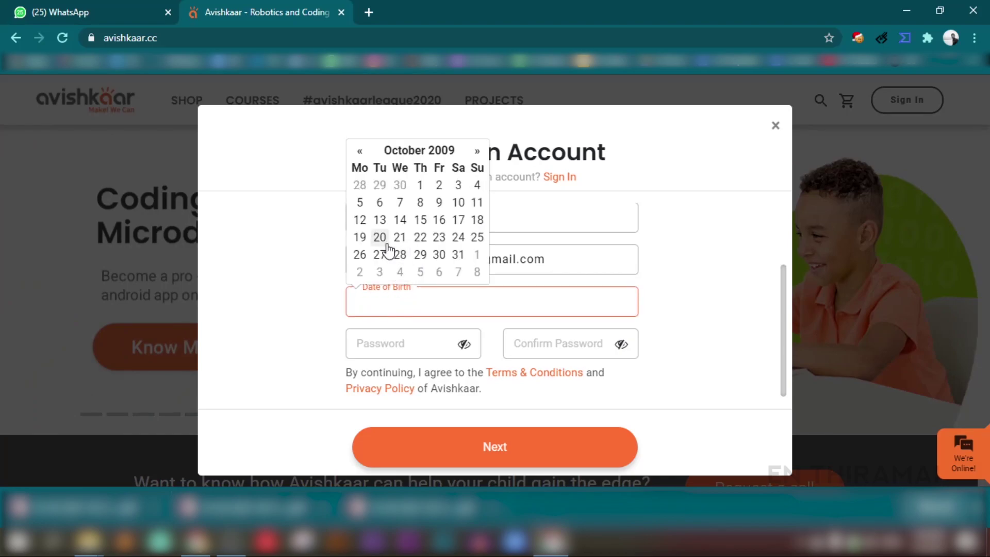
left_click(457, 186)
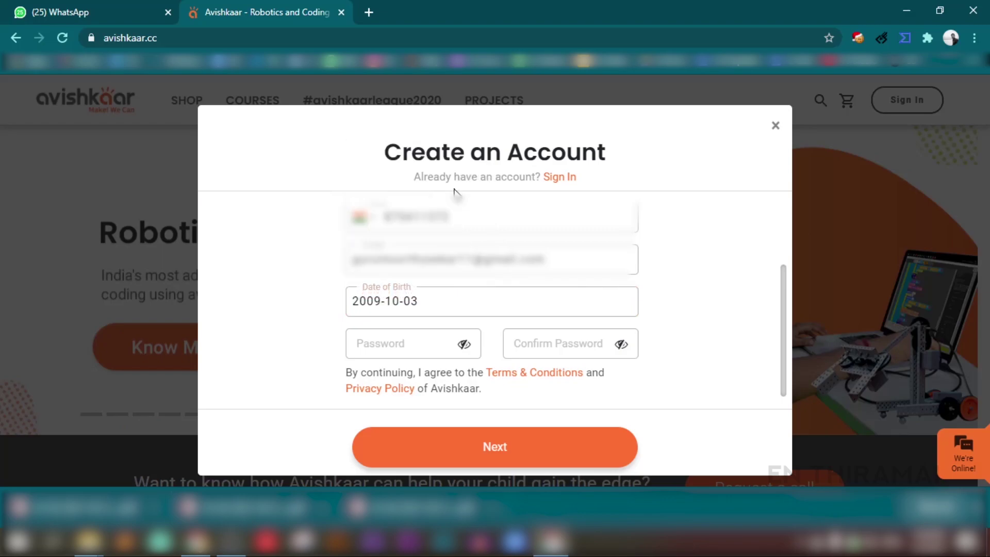
Type the account password, reveal it, and move to the Confirm Password field
left_click(439, 344)
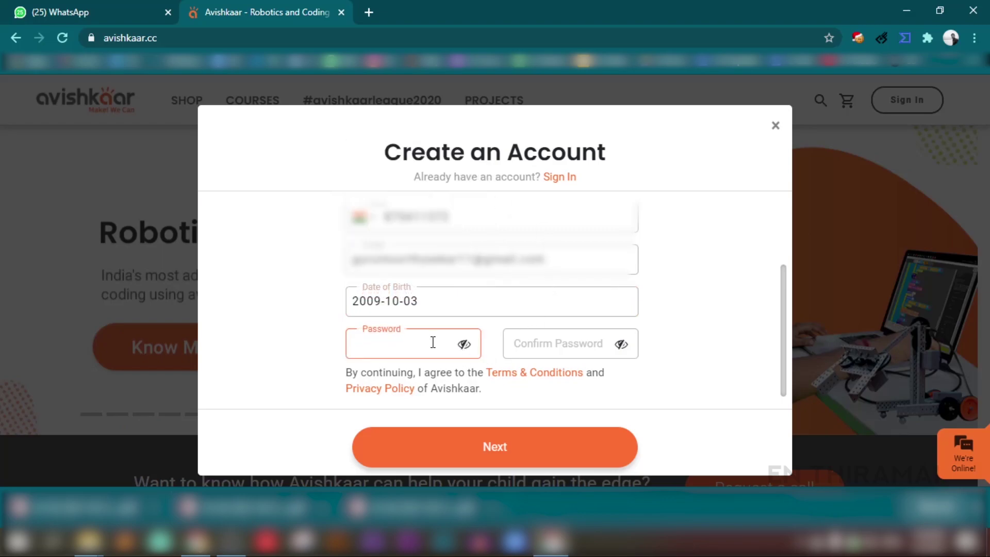
type("********")
left_click(465, 344)
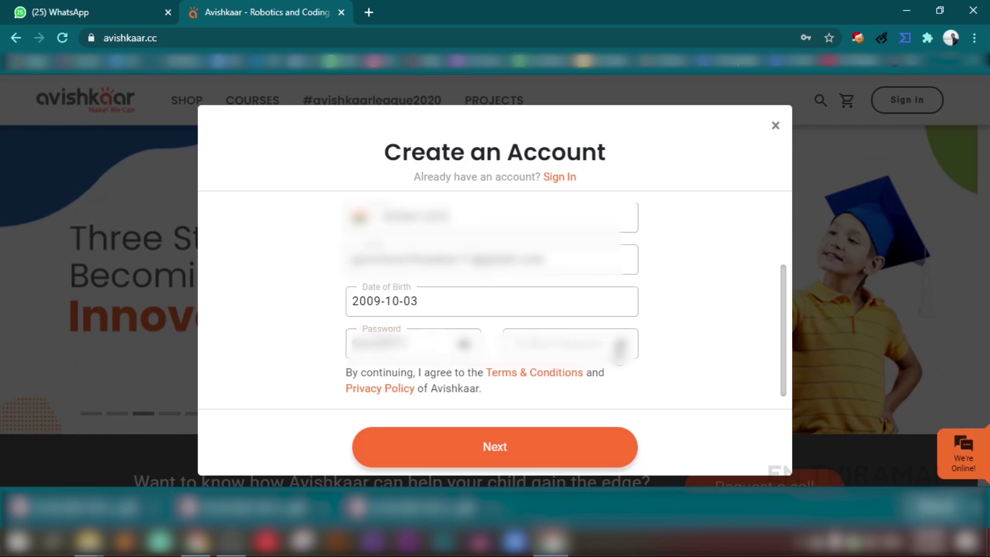
left_click(621, 344)
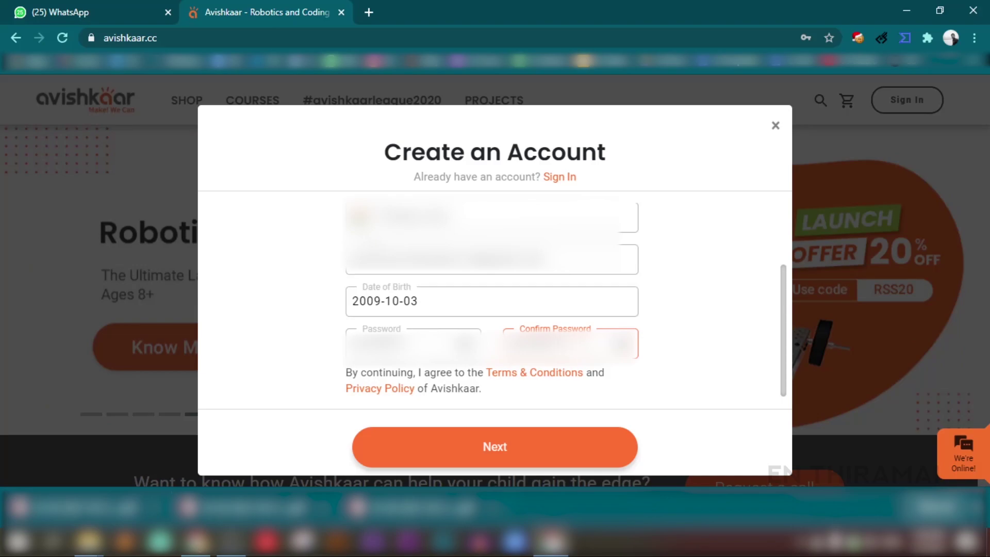
Submit the registration form, which fails with an 'email already in use' error
left_click(566, 450)
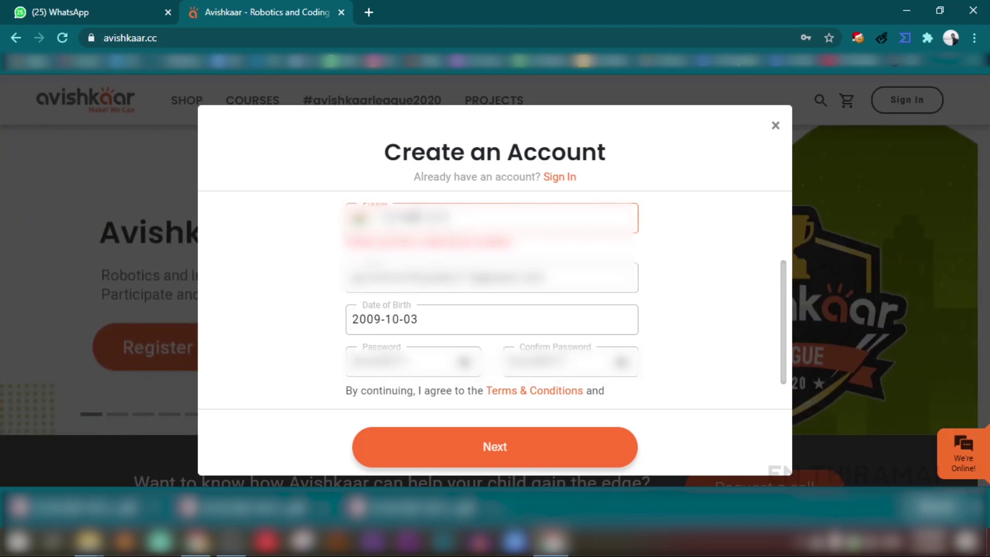
left_click(531, 437)
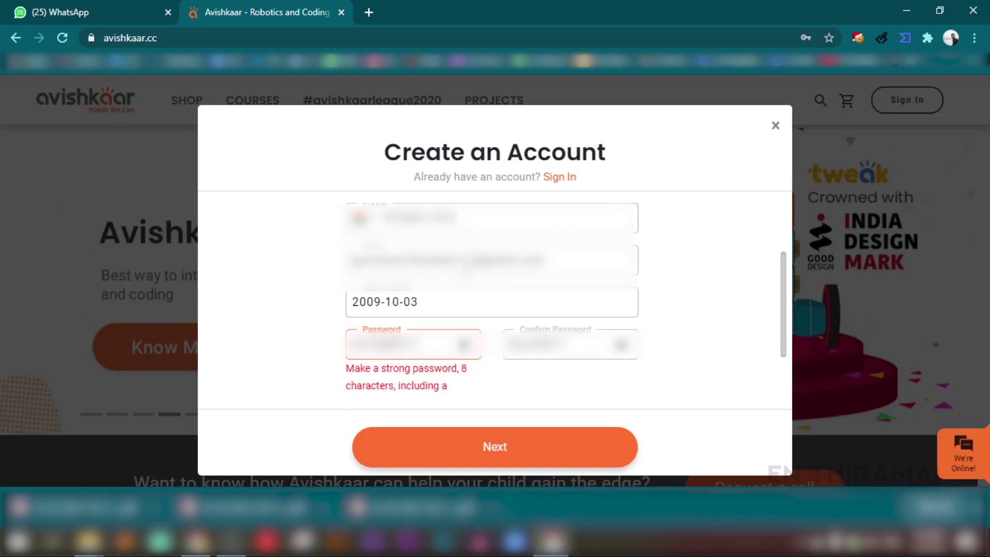
left_click(546, 344)
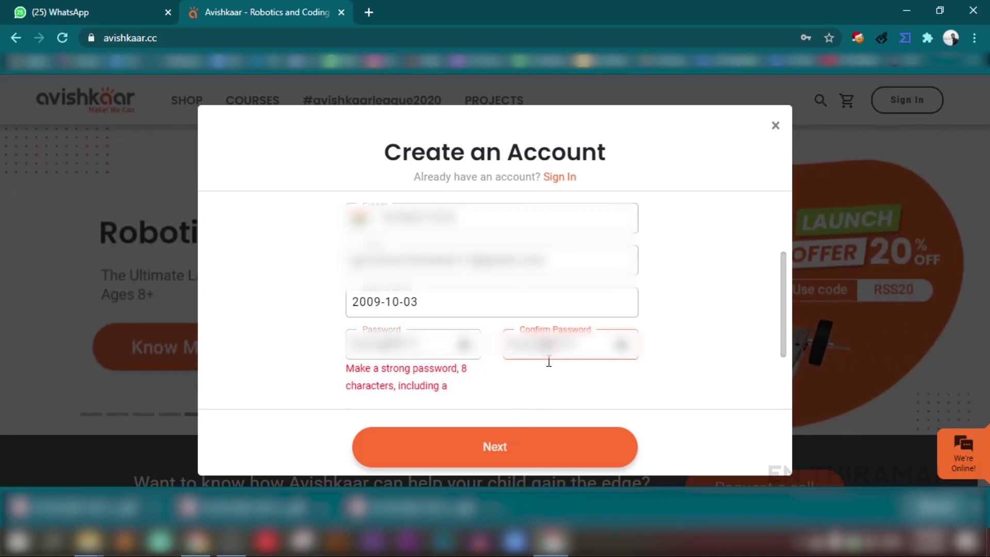
left_click(555, 447)
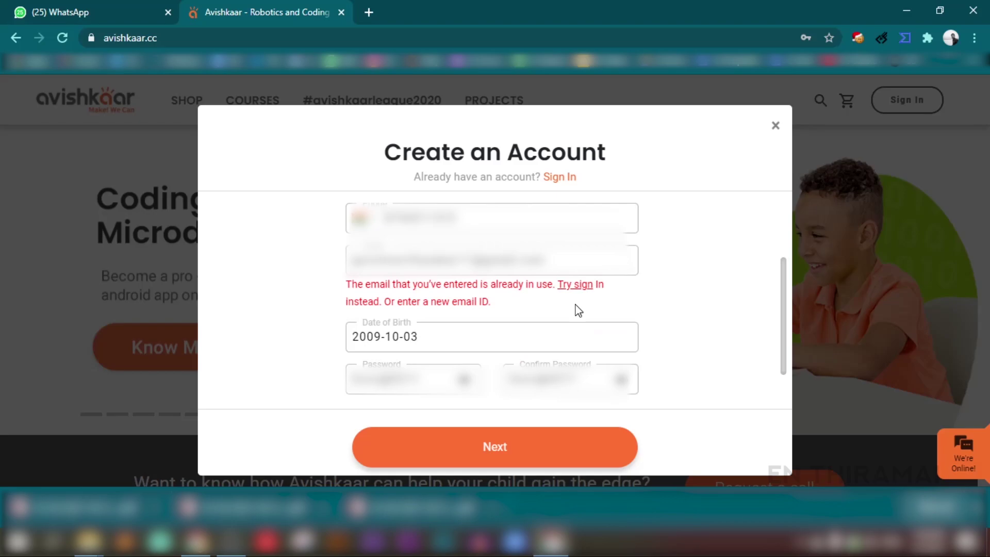
Replace the rejected e-mail with a different address and resubmit the form
triple_click(495, 261)
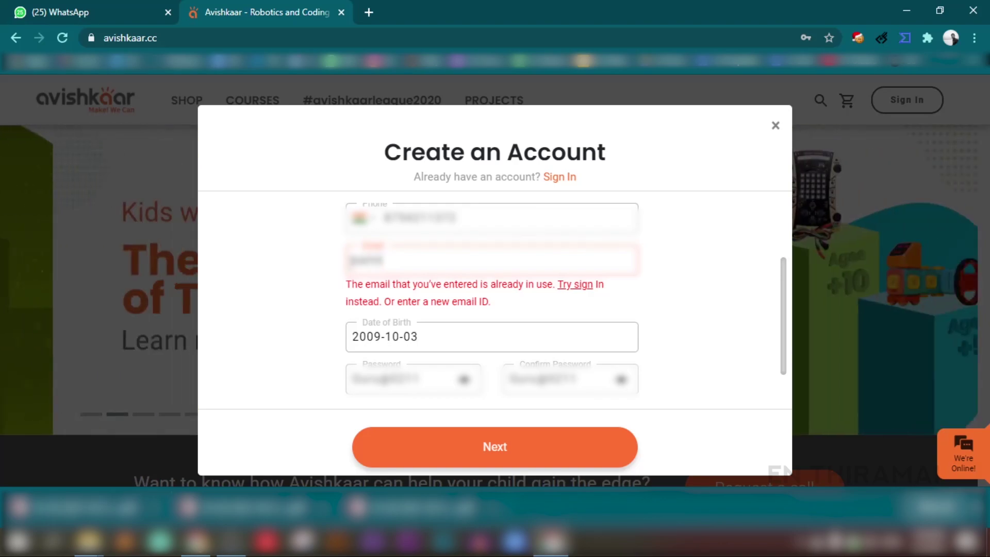
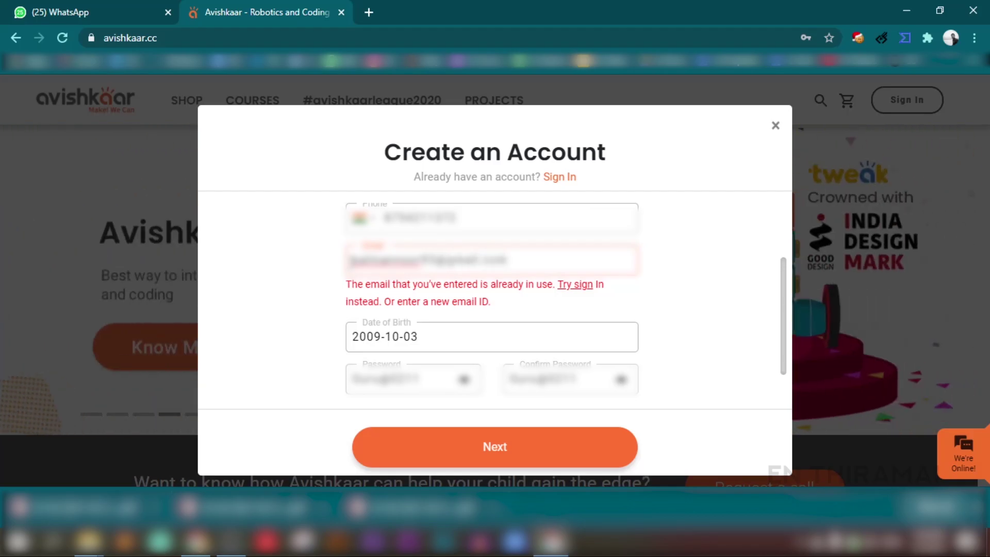
left_click(512, 457)
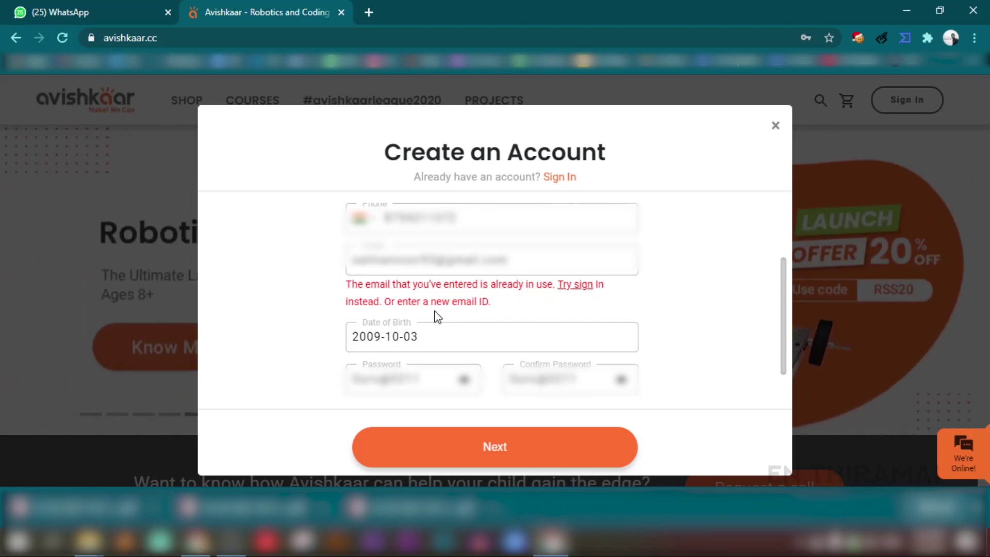
Clear the e-mail field and start typing another new address
left_click(528, 260)
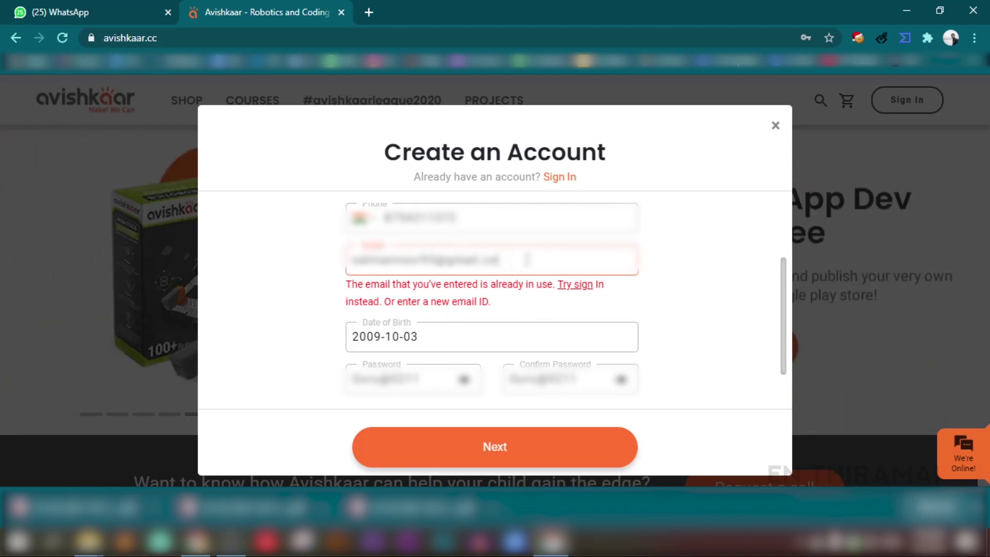
key("BackSpace")
key("BackSpace")
key("BackSpace")
key("BackSpace")
key("BackSpace")
key("BackSpace")
key("BackSpace")
key("BackSpace")
key("BackSpace")
key("BackSpace")
key("BackSpace")
key("BackSpace")
key("BackSpace")
key("BackSpace")
key("BackSpace")
key("BackSpace")
key("BackSpace")
key("BackSpace")
key("BackSpace")
key("BackSpace")
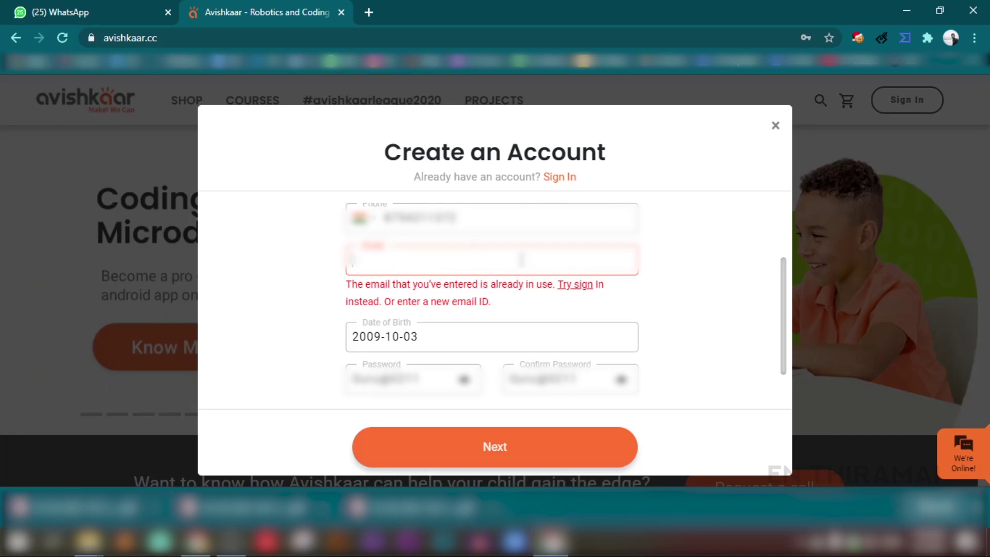
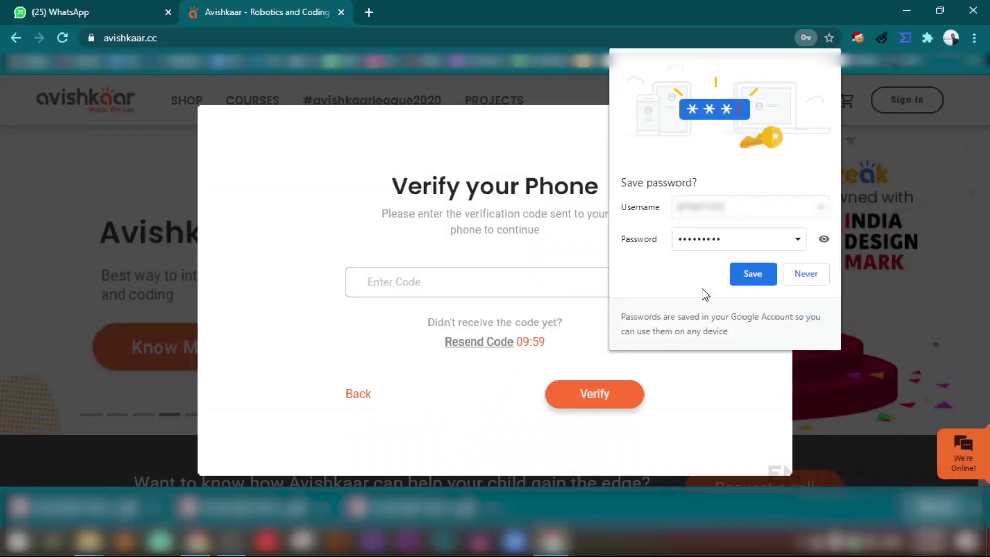
Decline Chrome's password saving and verify the phone with the texted code
left_click(807, 275)
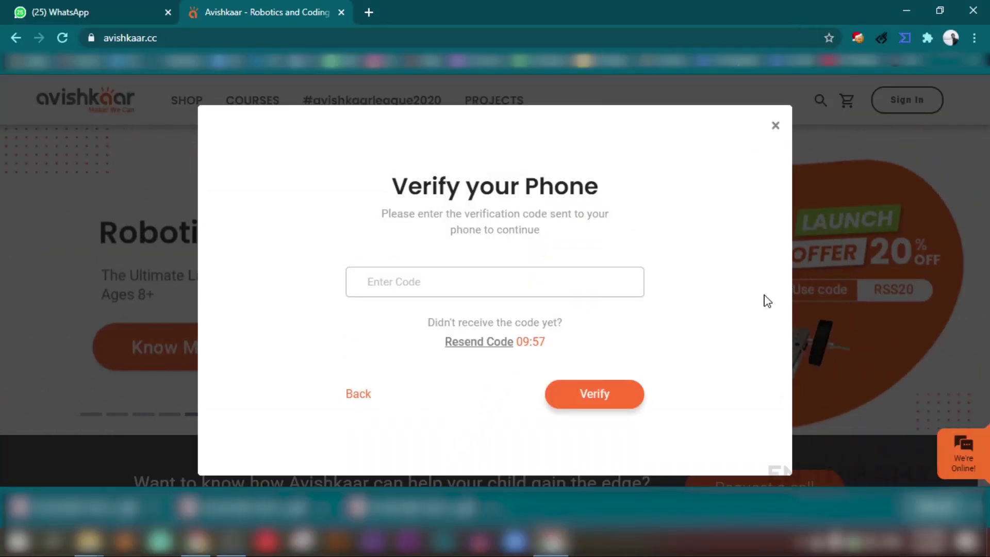
left_click(577, 281)
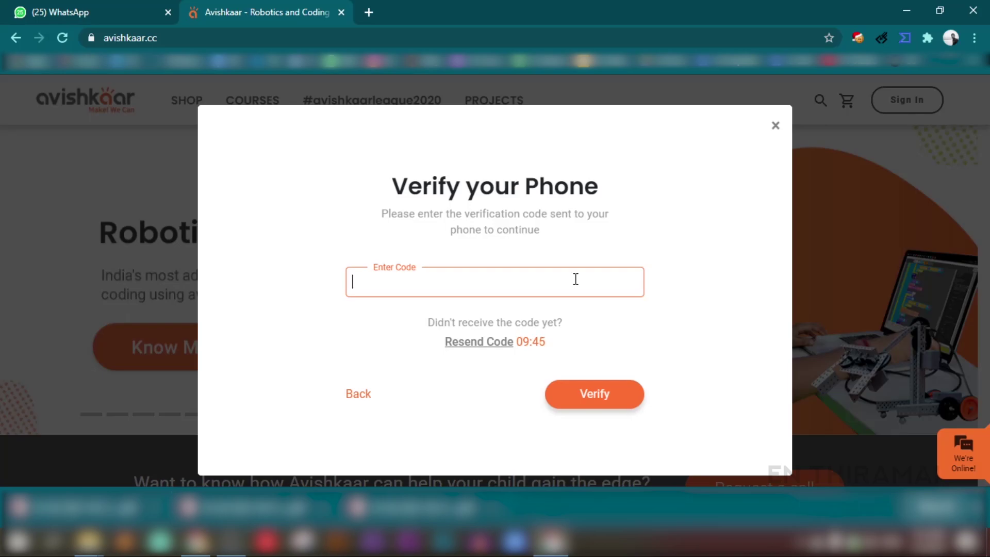
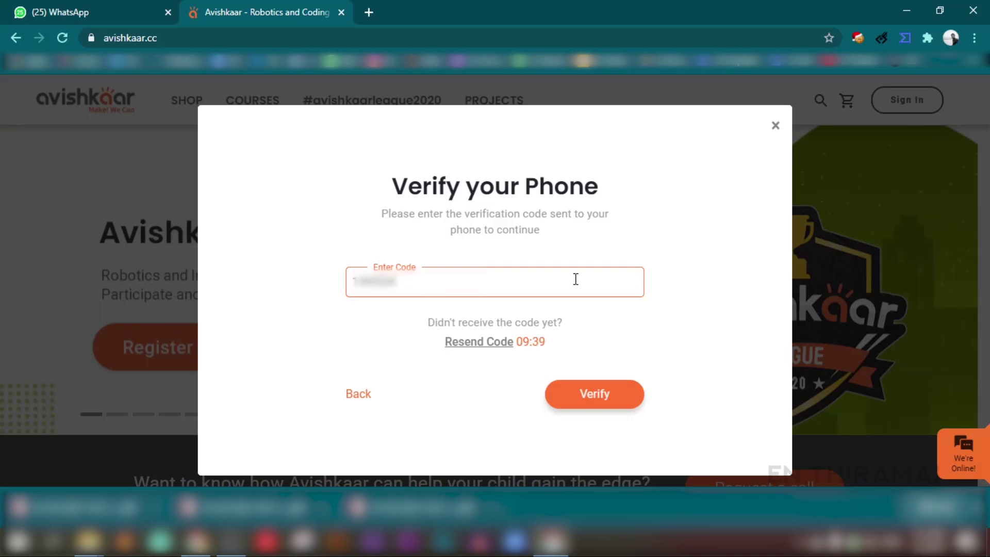
left_click(595, 394)
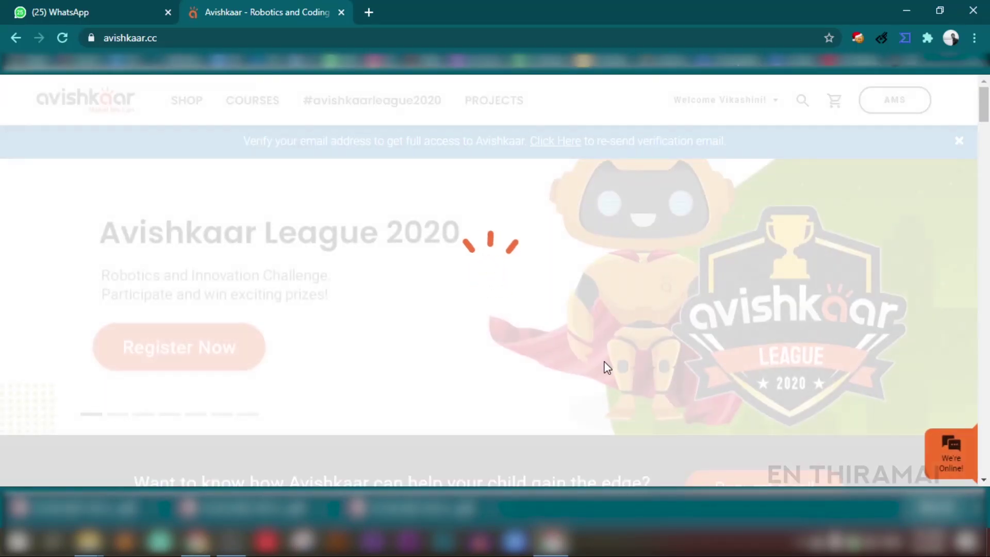
Open the #avishkaarleague2020 page from the top navigation bar
mouse_move(742, 105)
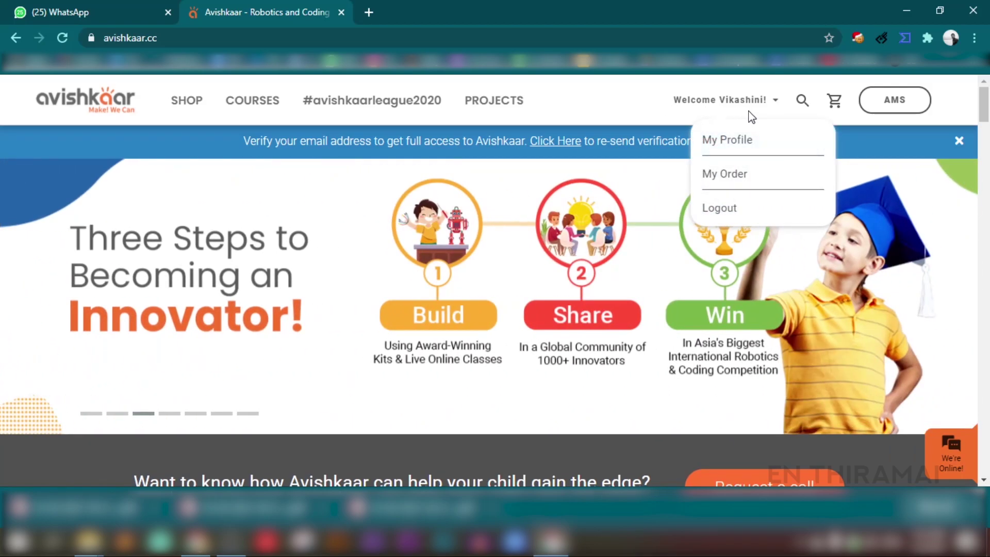
left_click(384, 106)
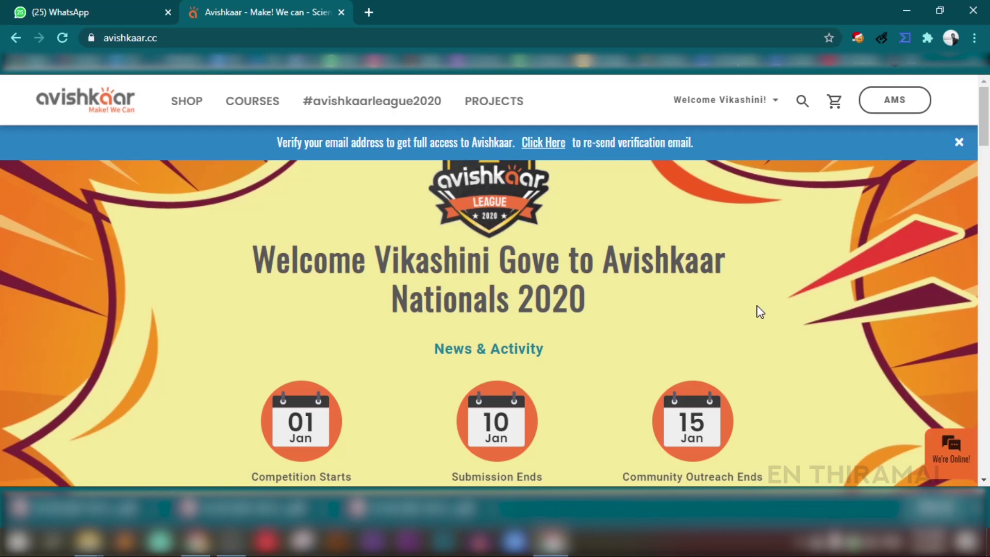
Scroll the league page to the IRC League (Robotics Challenge) card with Begin Now
scroll(760, 312, "down", 1)
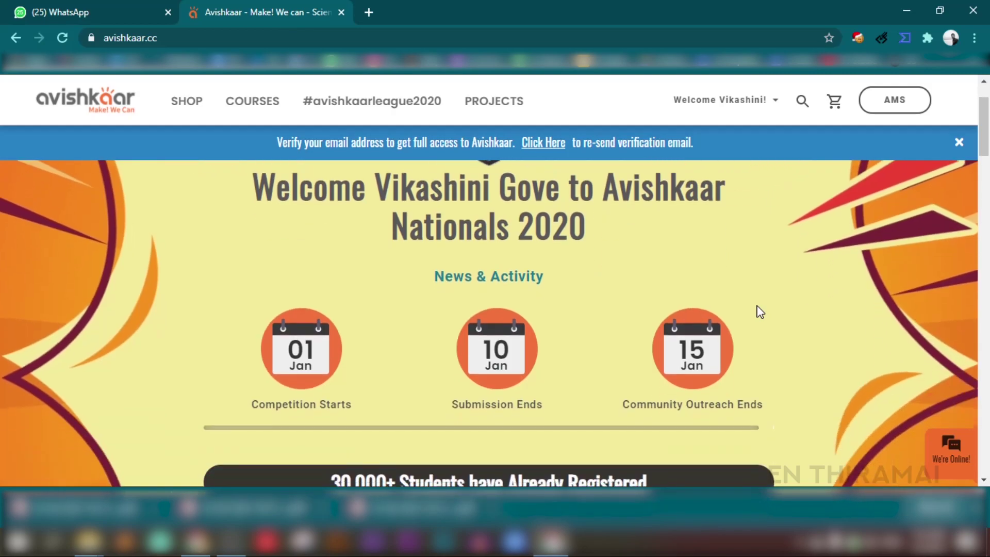
scroll(760, 312, "down", 10)
scroll(759, 312, "up", 2)
scroll(757, 306, "up", 7)
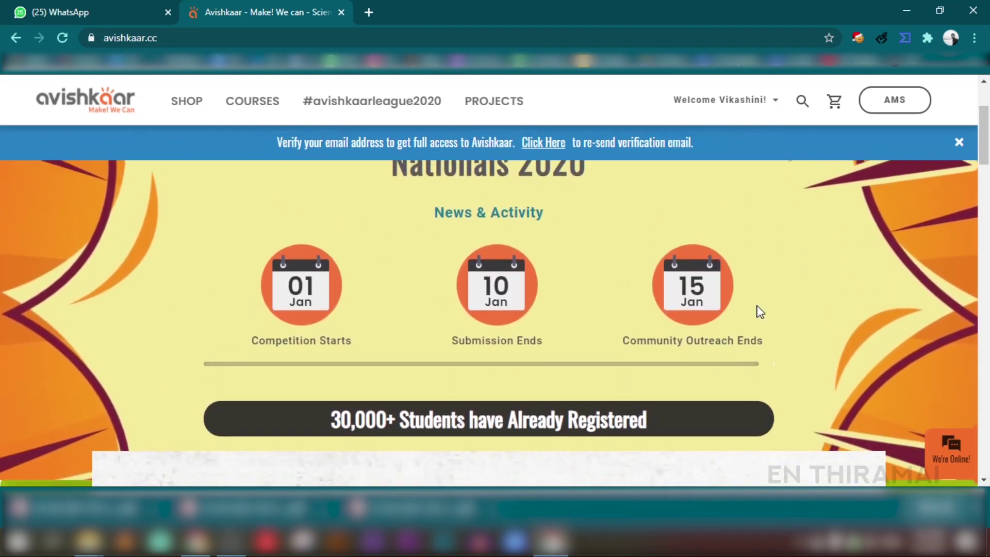
scroll(756, 309, "down", 7)
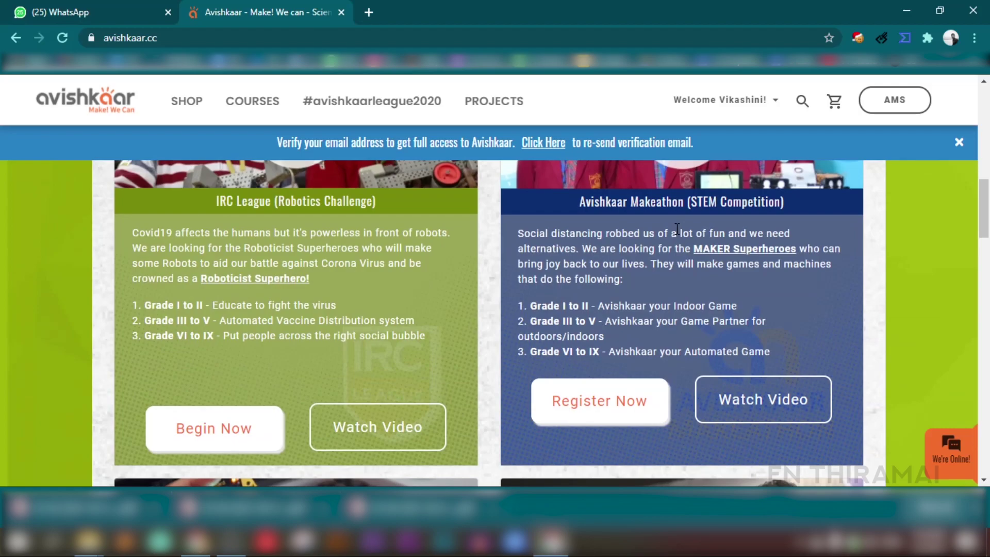
scroll(247, 244, "up", 1)
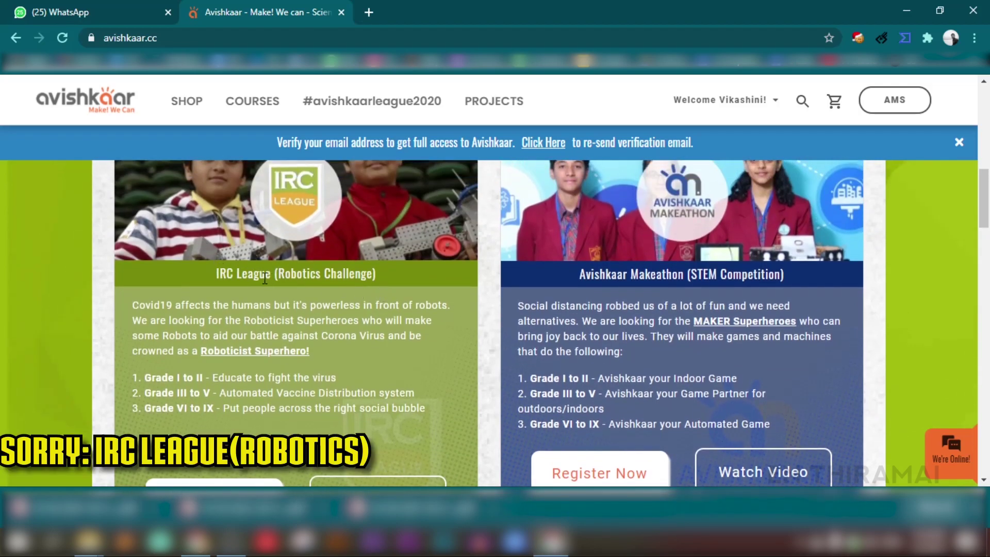
scroll(246, 263, "down", 2)
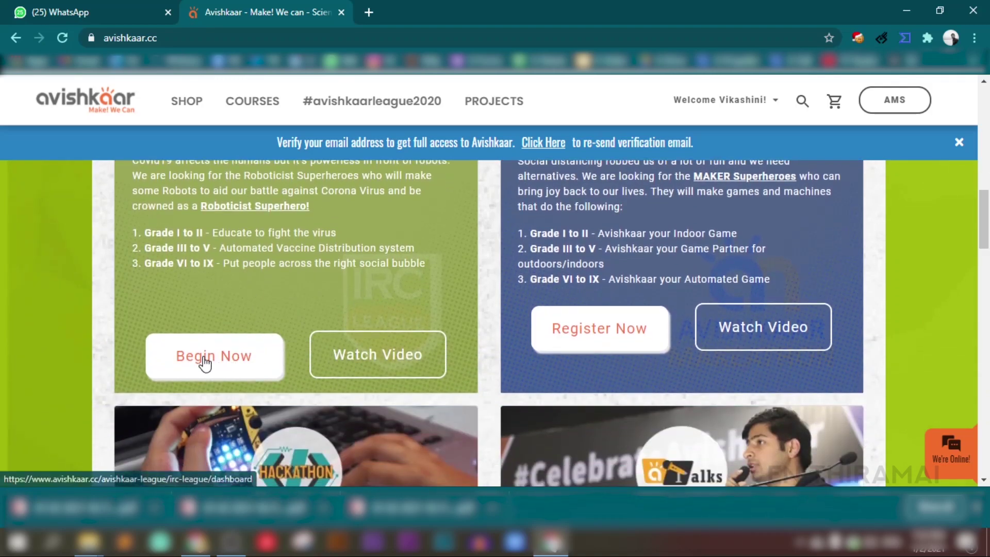
scroll(243, 345, "up", 3)
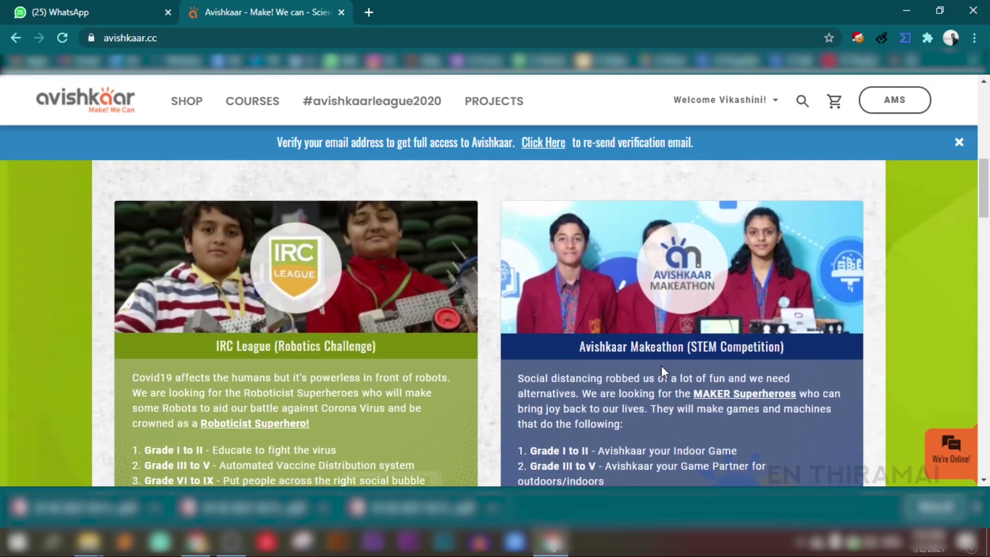
scroll(661, 366, "down", 3)
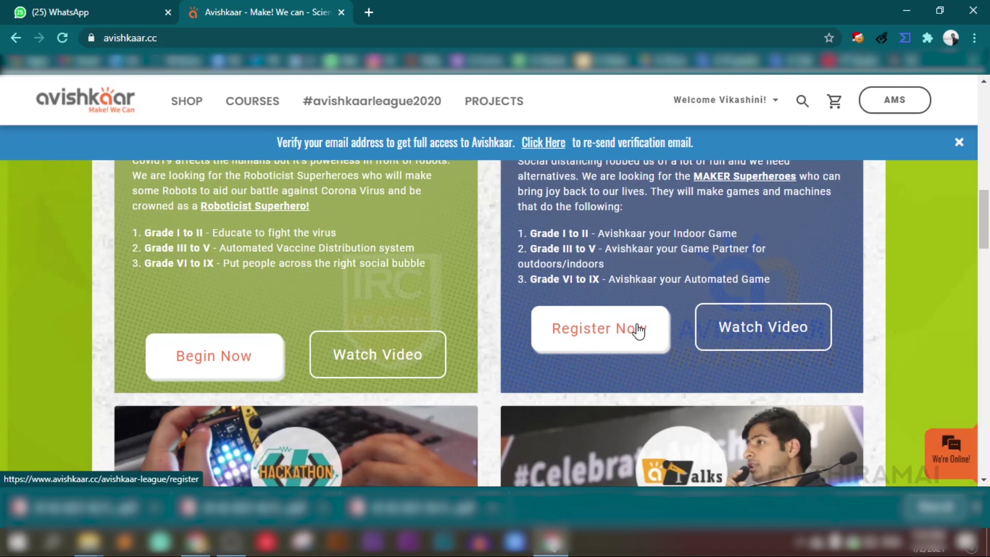
Begin the IRC League and open the Grade VI to IX problem statement
left_click(190, 367)
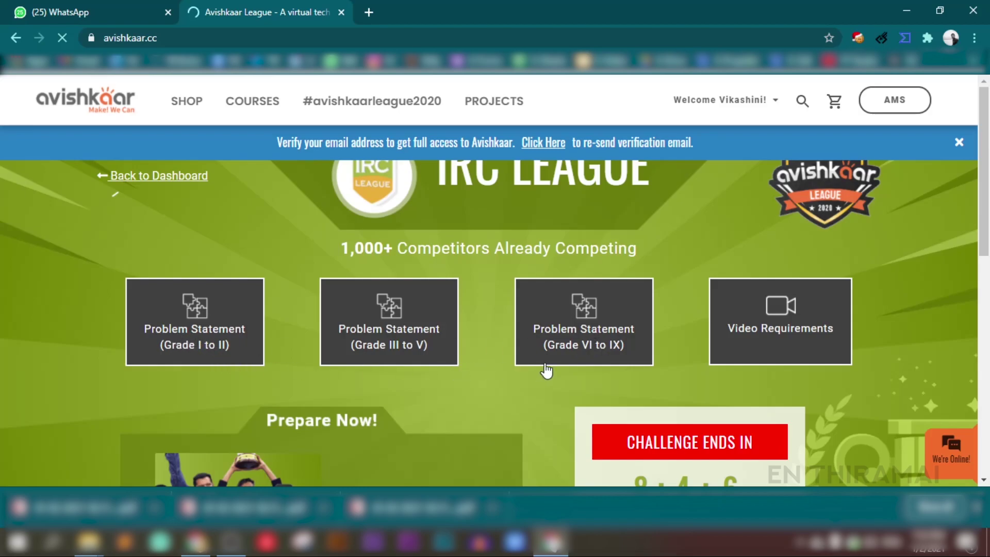
left_click(578, 334)
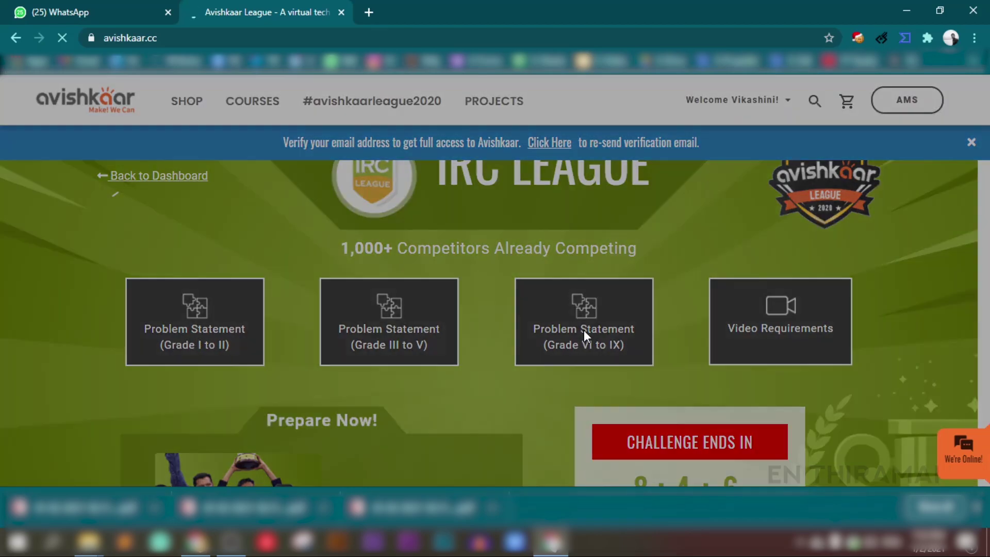